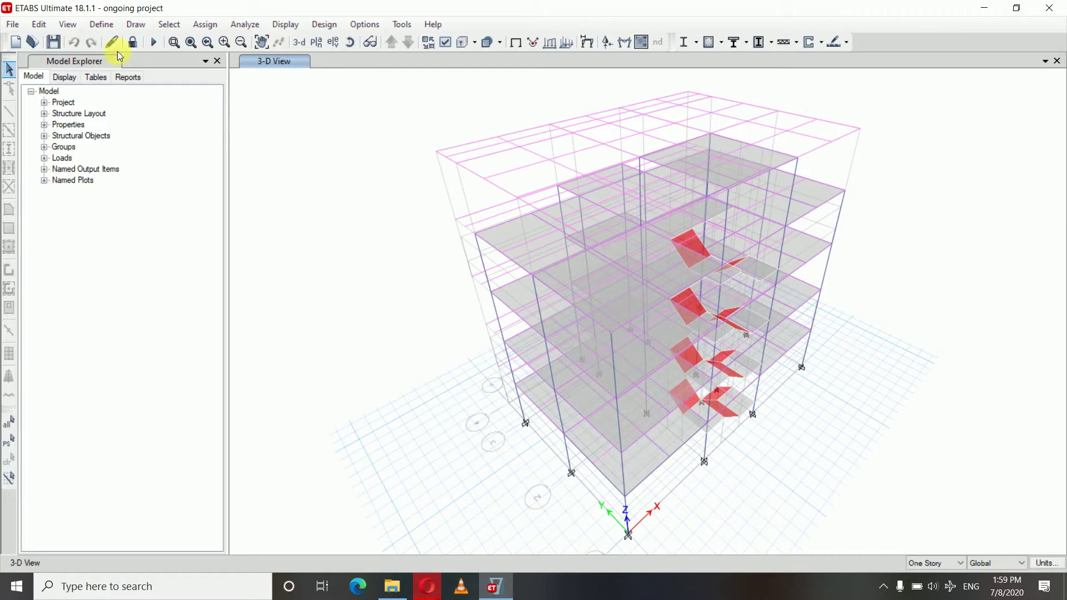
Run the analysis and orbit the model to inspect the dead-load deformed shape
{"action": "left_click", "coordinate": [156, 43]}
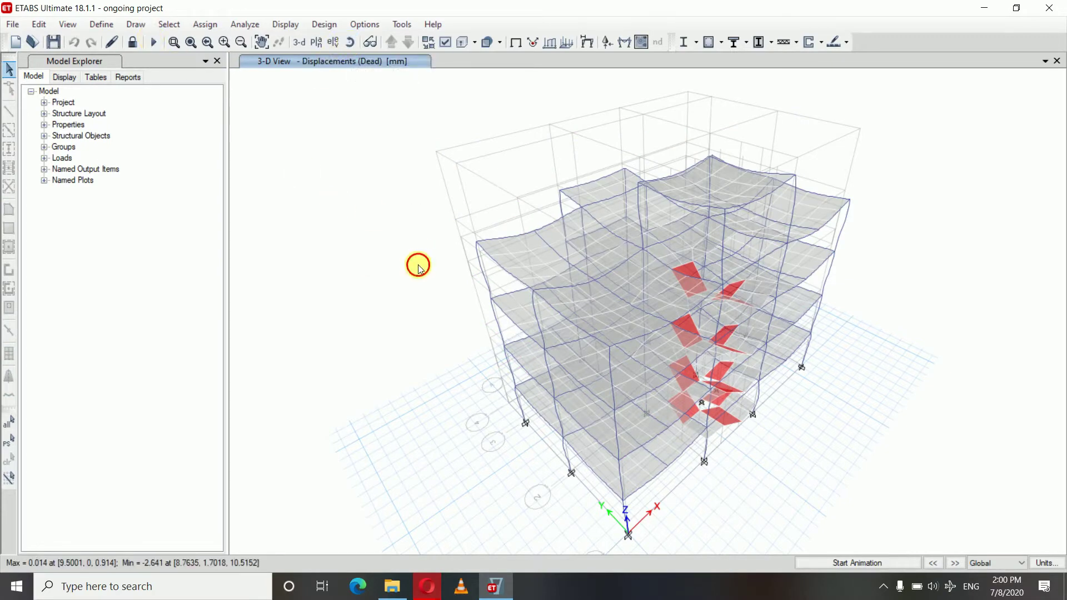
{"action": "left_click_drag", "start_coordinate": [409, 263], "coordinate": [462, 229]}
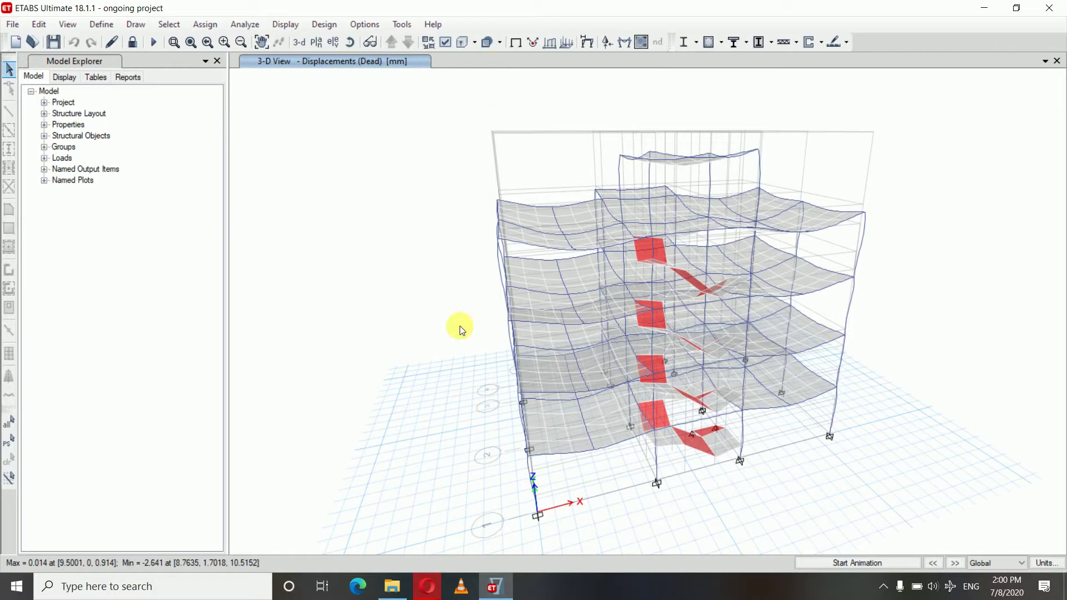
Switch the plan view to the Base level
{"action": "left_click", "coordinate": [317, 43]}
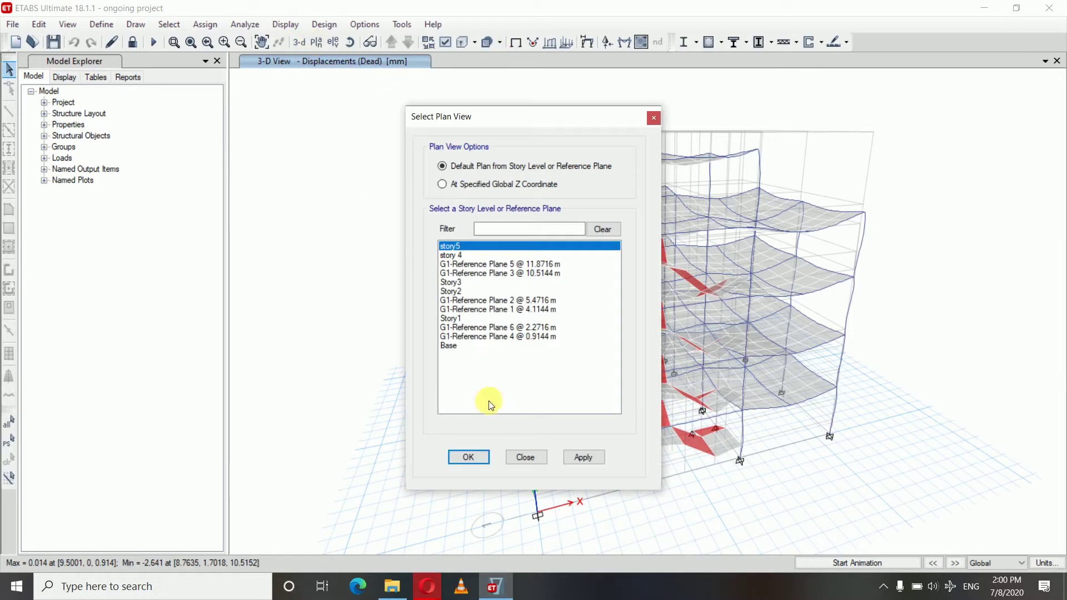
{"action": "left_click", "coordinate": [460, 346]}
{"action": "left_click", "coordinate": [589, 456]}
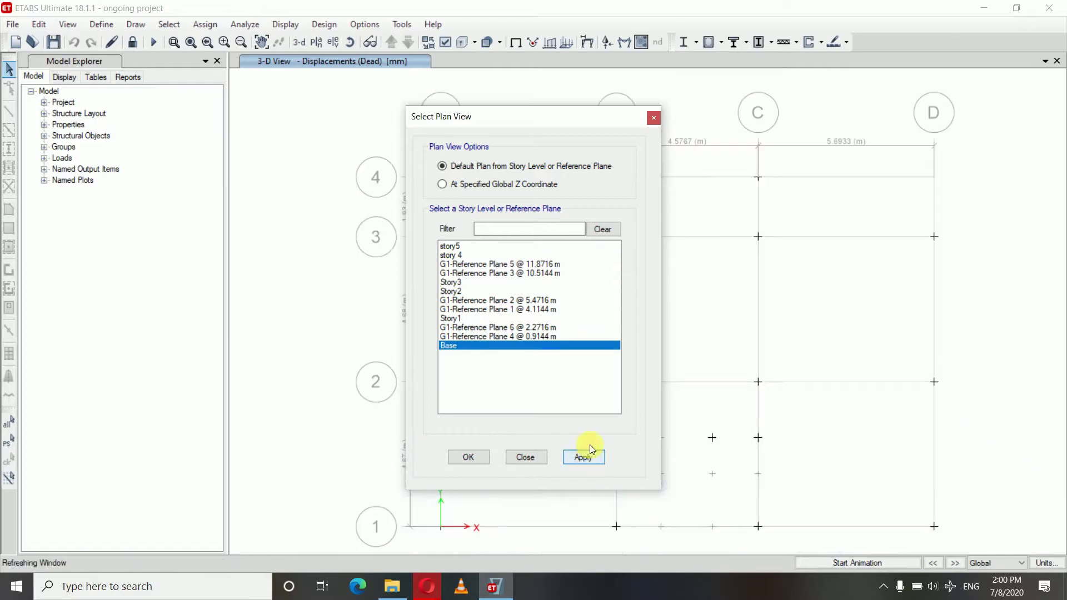
{"action": "left_click", "coordinate": [468, 457]}
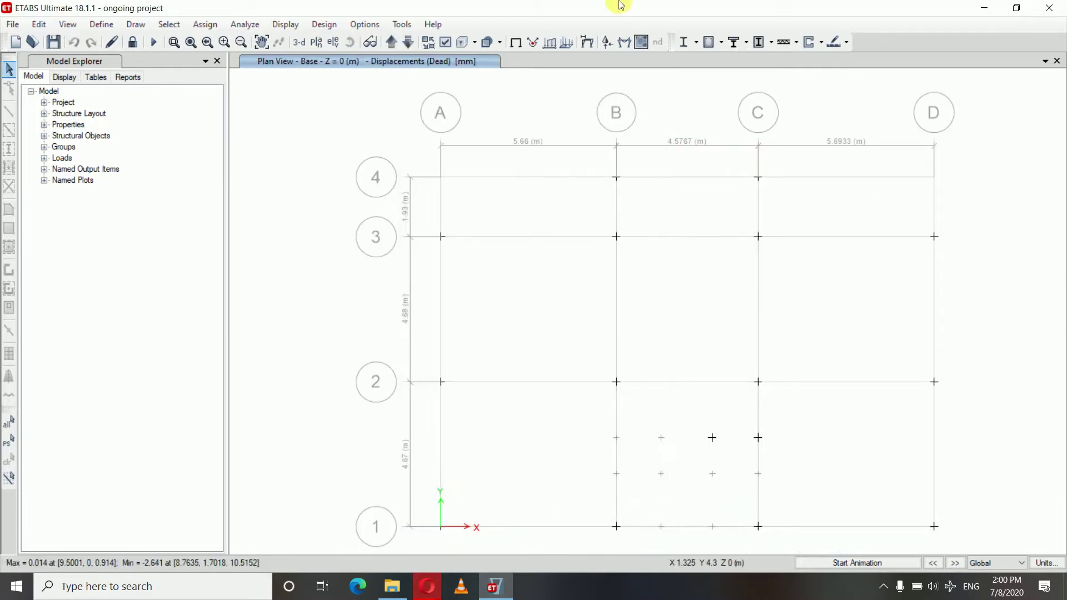
Display envelope support reactions Fz, Mx and My as tabulated values
{"action": "left_click", "coordinate": [606, 40]}
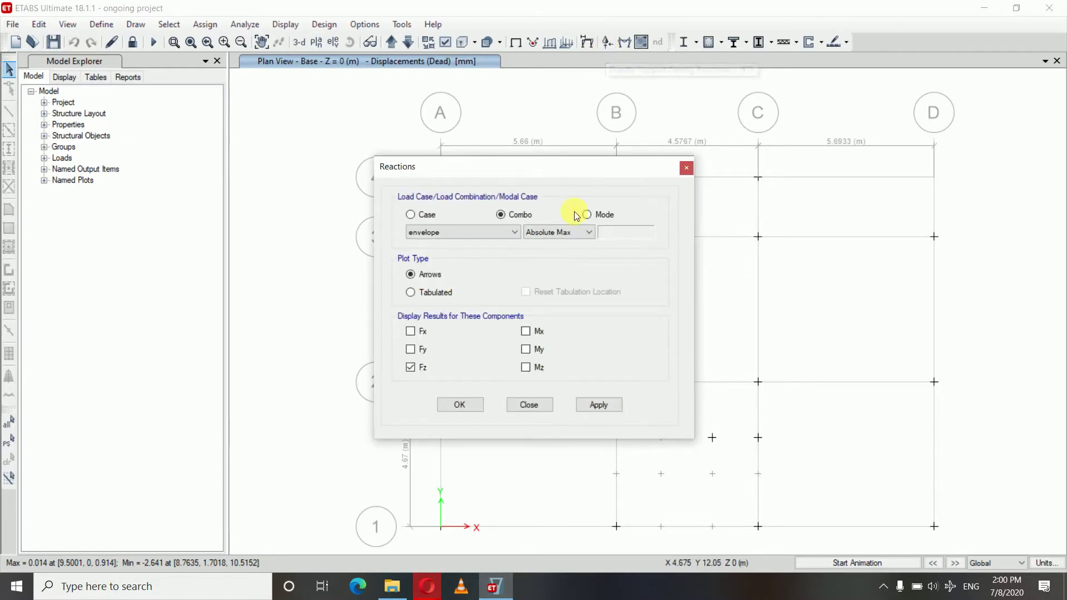
{"action": "left_click", "coordinate": [489, 235]}
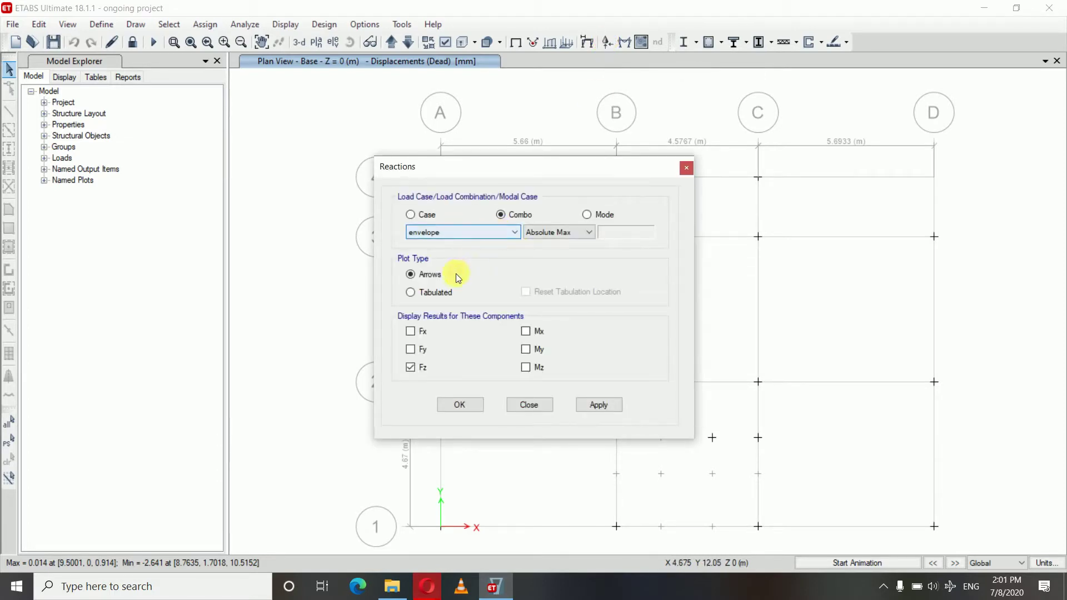
{"action": "left_click", "coordinate": [411, 293]}
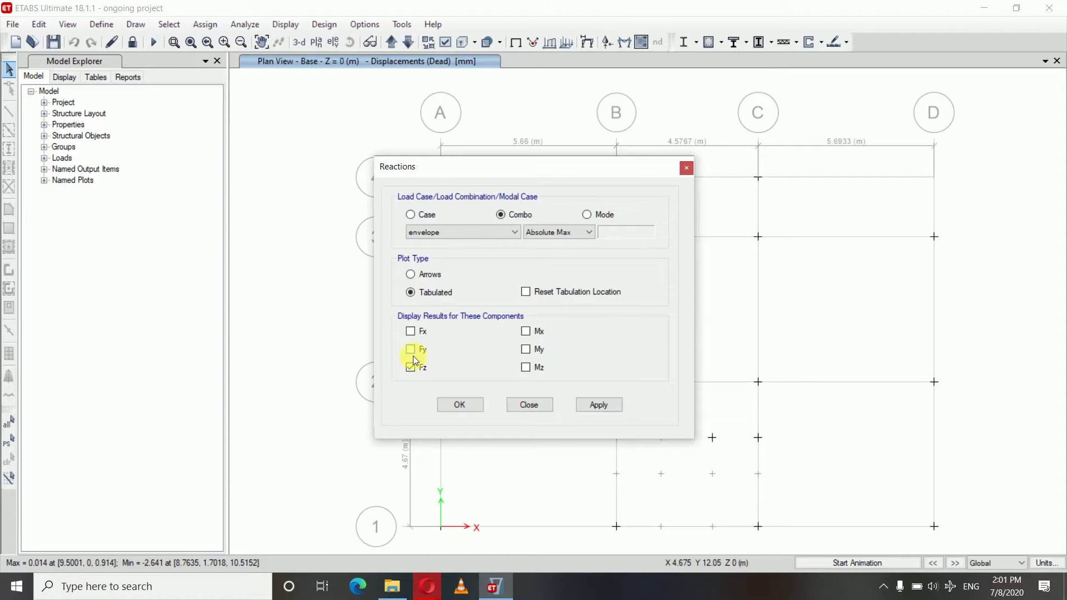
{"action": "left_click", "coordinate": [526, 332]}
{"action": "left_click", "coordinate": [596, 404]}
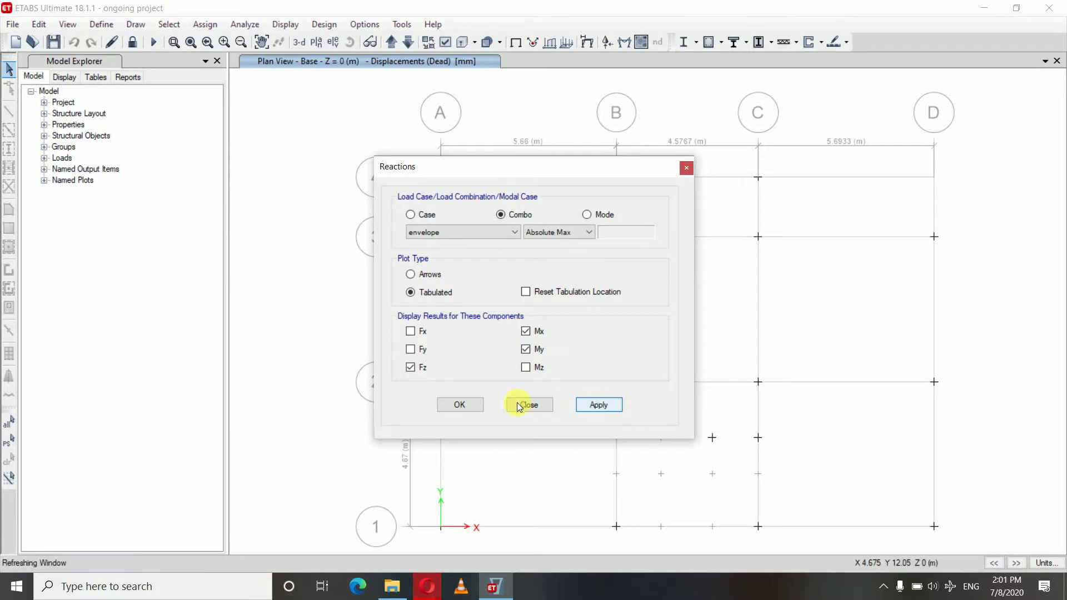
{"action": "left_click", "coordinate": [464, 408]}
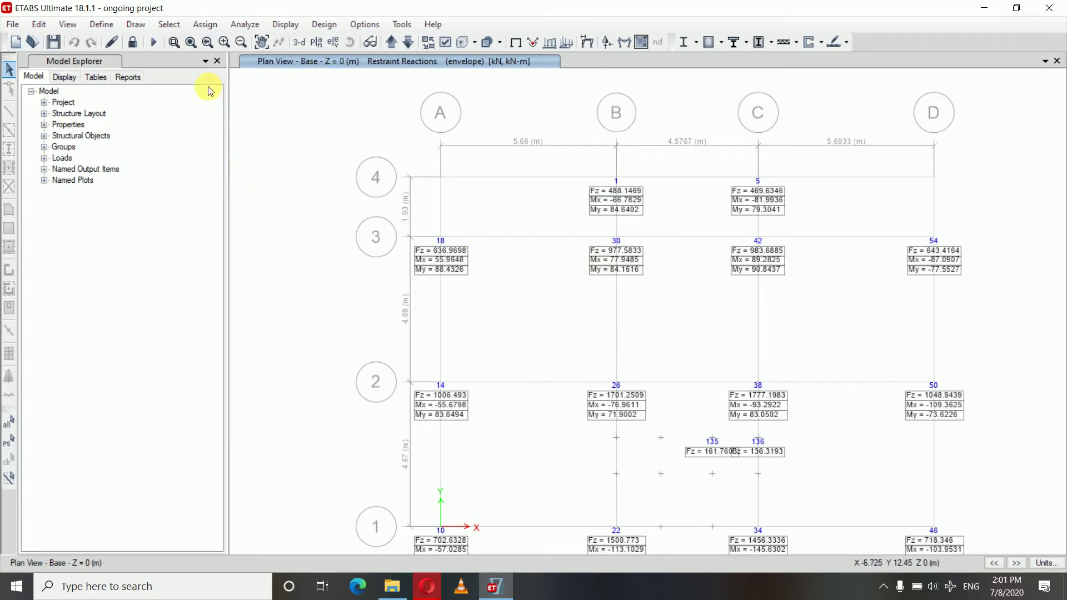
Save the analysed ETABS model to its current file (Ctrl+S)
{"action": "left_click", "coordinate": [53, 42]}
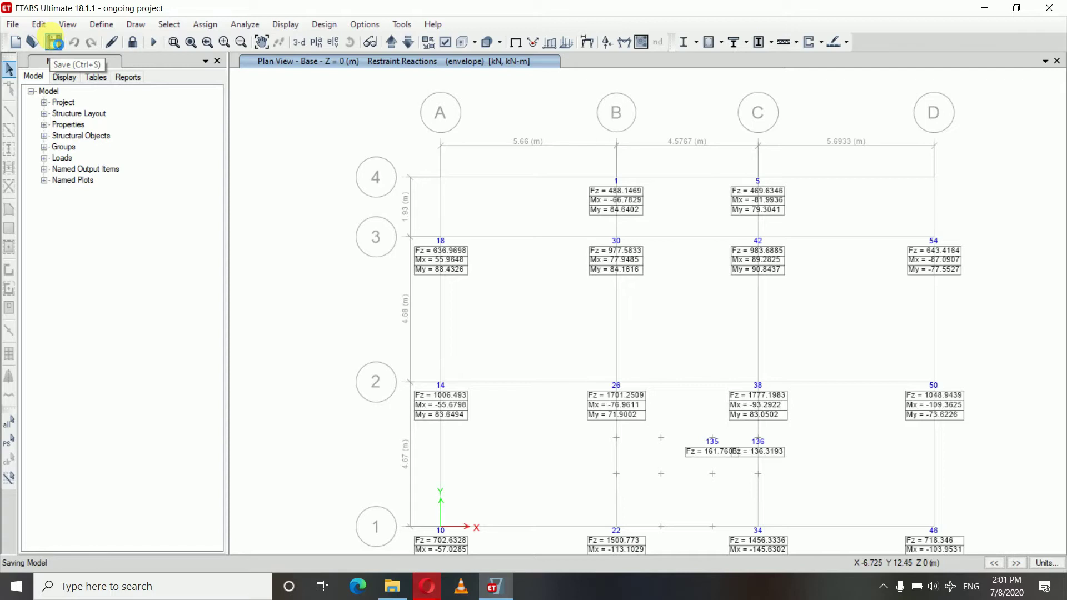
Start exporting the Base story as a SAFE .f2k file, with floor loads and loads from above
{"action": "left_click", "coordinate": [13, 24]}
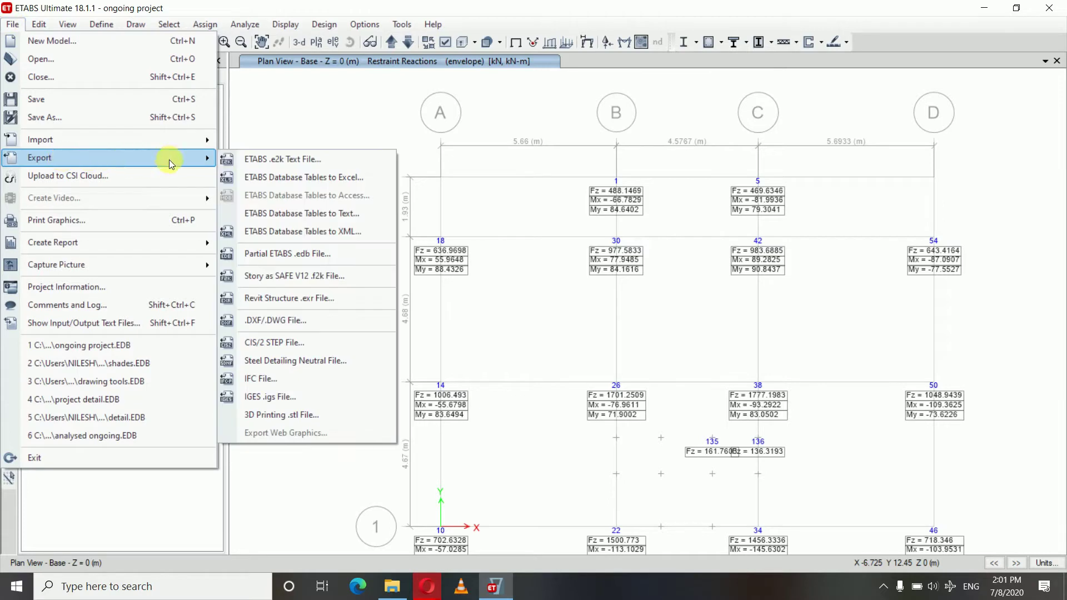
{"action": "mouse_move", "coordinate": [39, 158]}
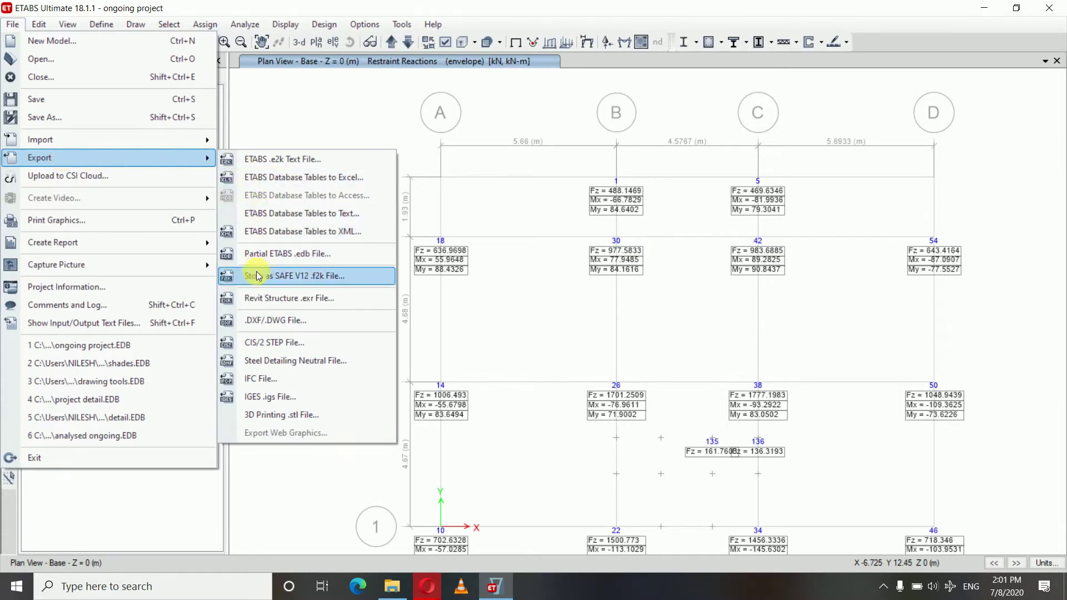
{"action": "left_click", "coordinate": [300, 276]}
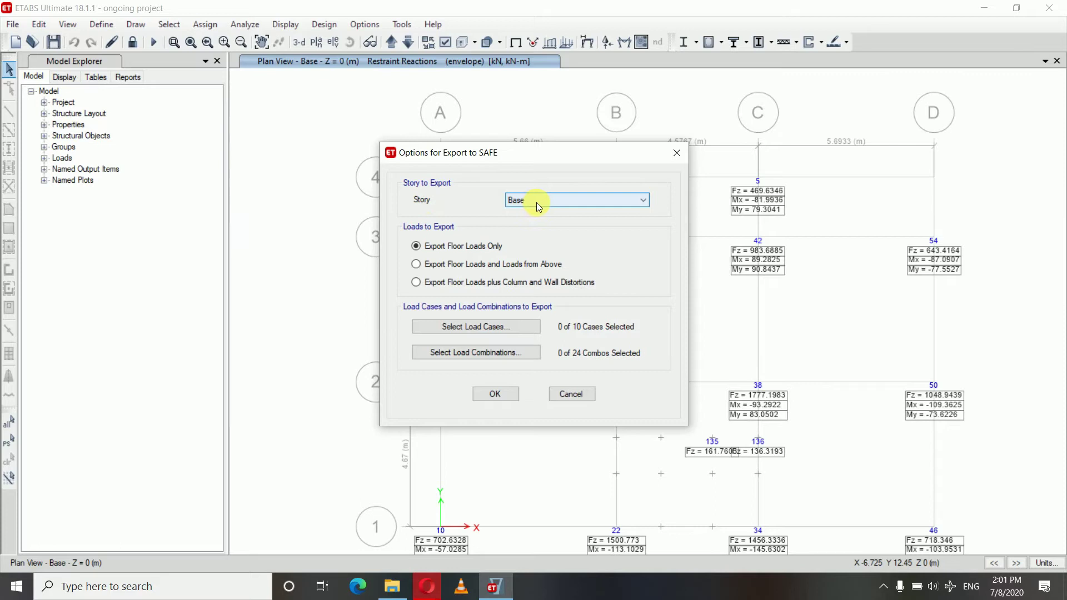
{"action": "left_click", "coordinate": [415, 265]}
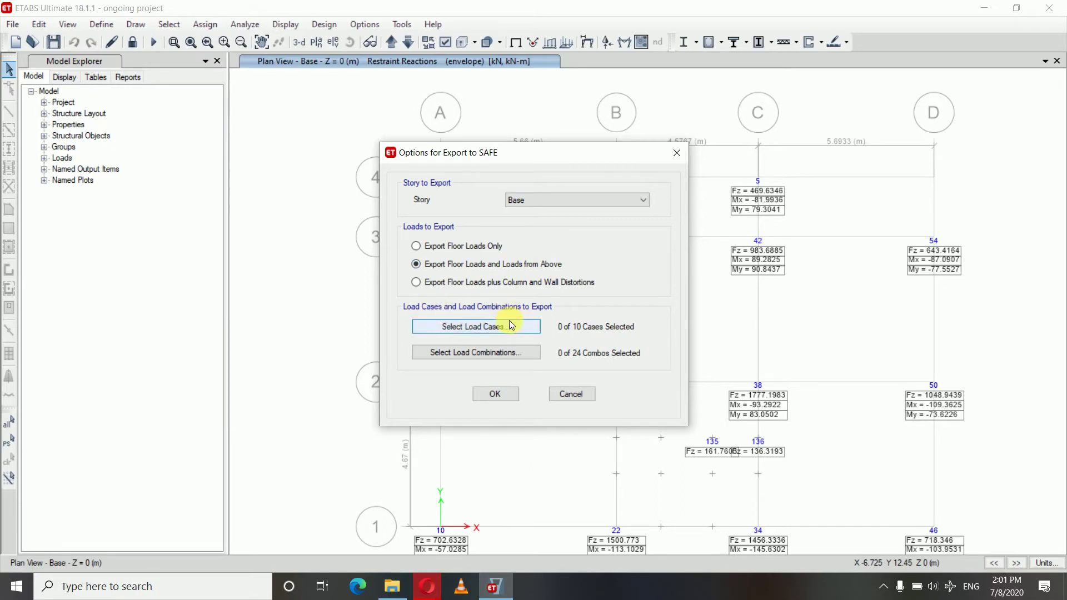
Select all load cases and all load combinations for the export
{"action": "left_click", "coordinate": [489, 330]}
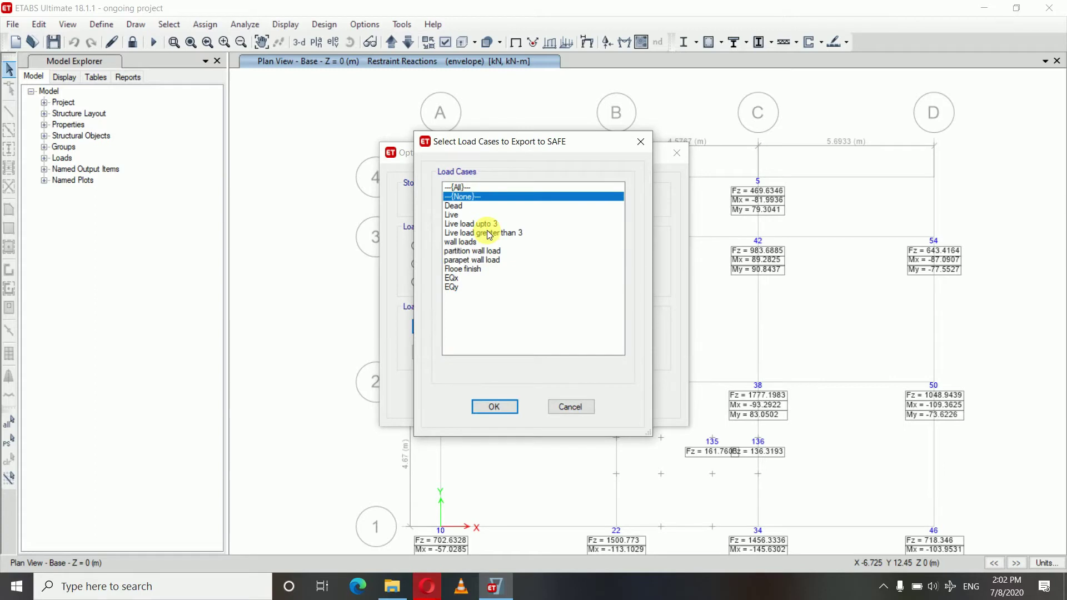
{"action": "left_click", "coordinate": [473, 187]}
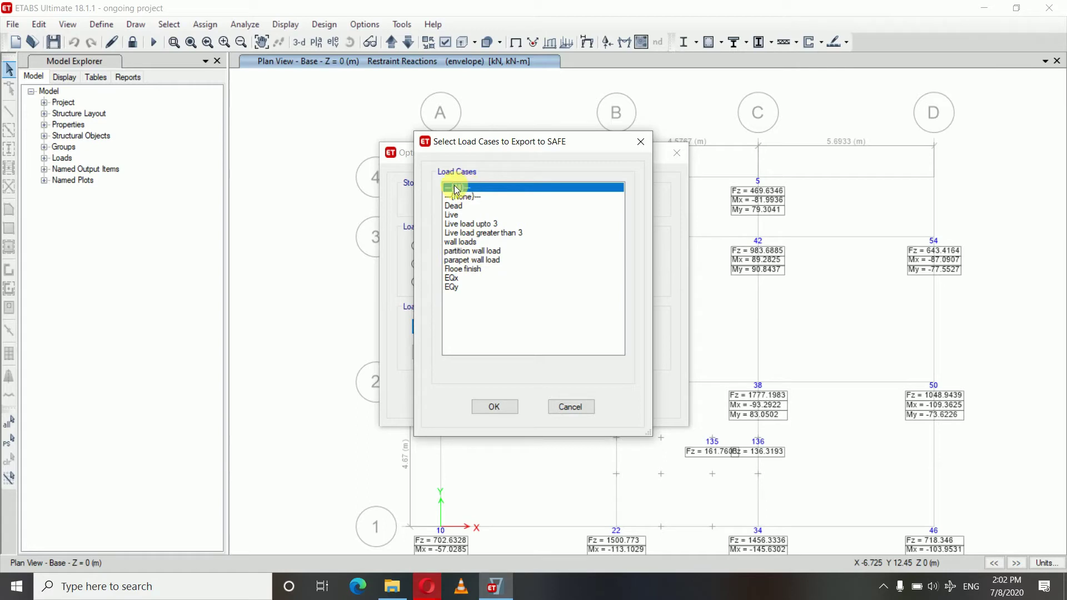
{"action": "left_click", "coordinate": [494, 408]}
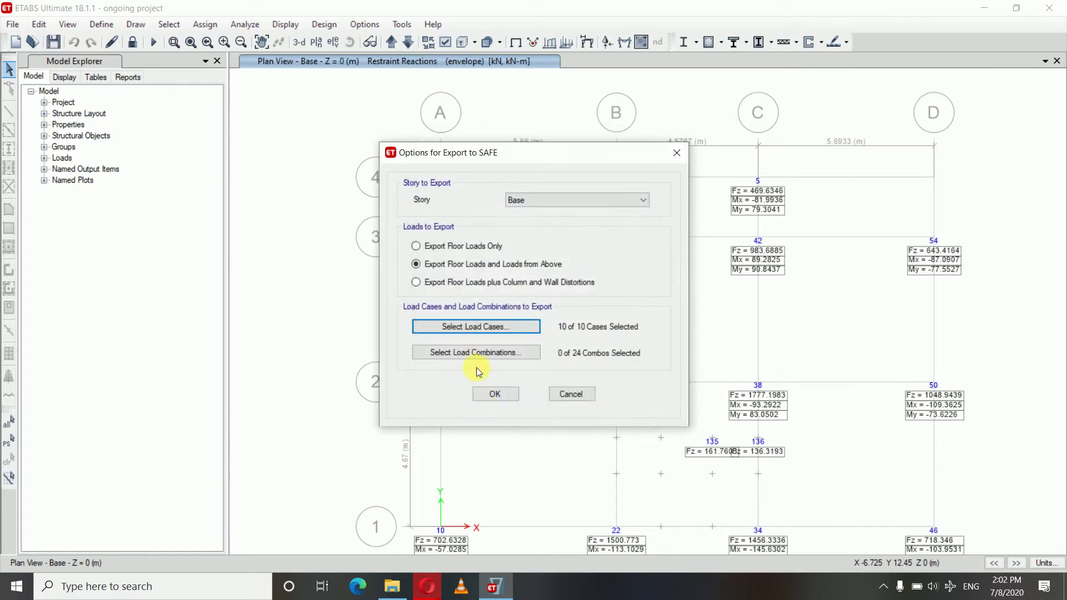
{"action": "left_click", "coordinate": [453, 354]}
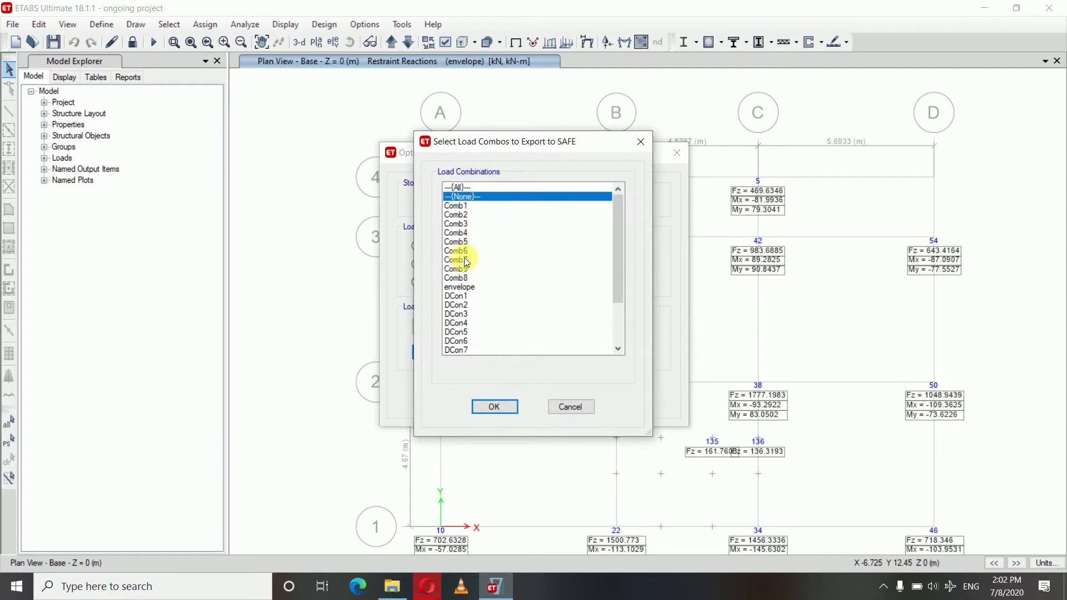
{"action": "scroll", "coordinate": [465, 258], "scroll_direction": "down", "scroll_amount": 2}
{"action": "scroll", "coordinate": [465, 258], "scroll_direction": "up", "scroll_amount": 3}
{"action": "left_click", "coordinate": [462, 187]}
{"action": "left_click", "coordinate": [493, 407]}
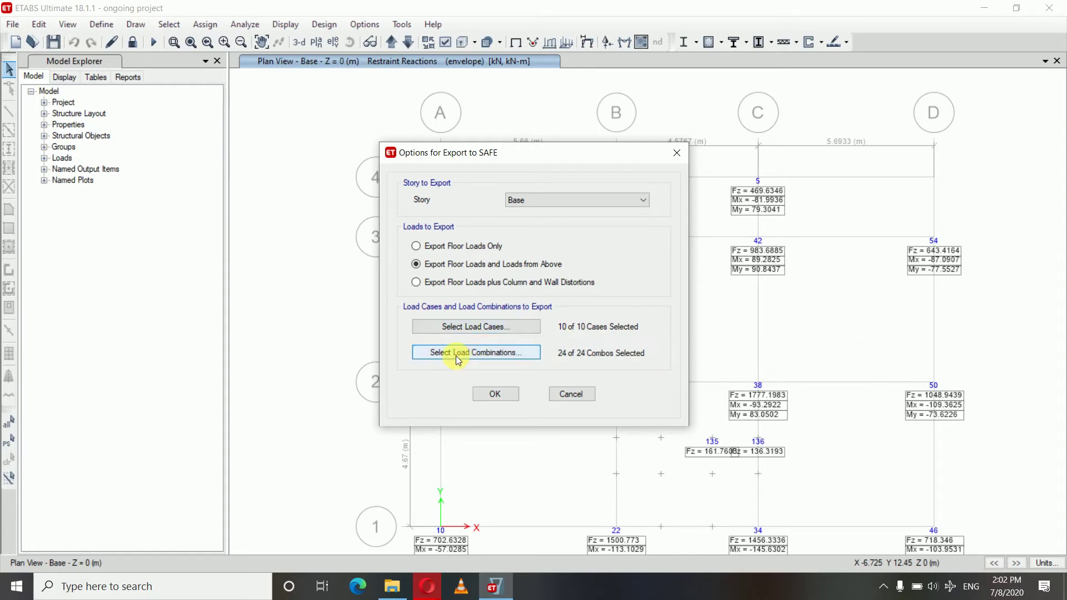
Save the export as safe.F2K (SAFE Text Files) in Downloads, then close ETABS
{"action": "left_click", "coordinate": [494, 394]}
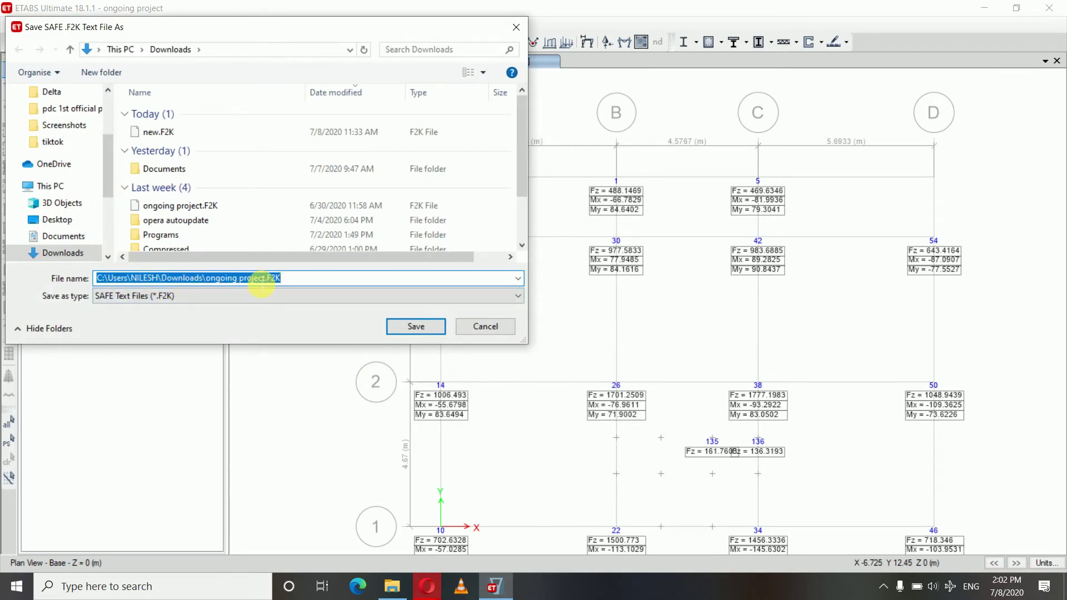
{"action": "type", "text": "safe"}
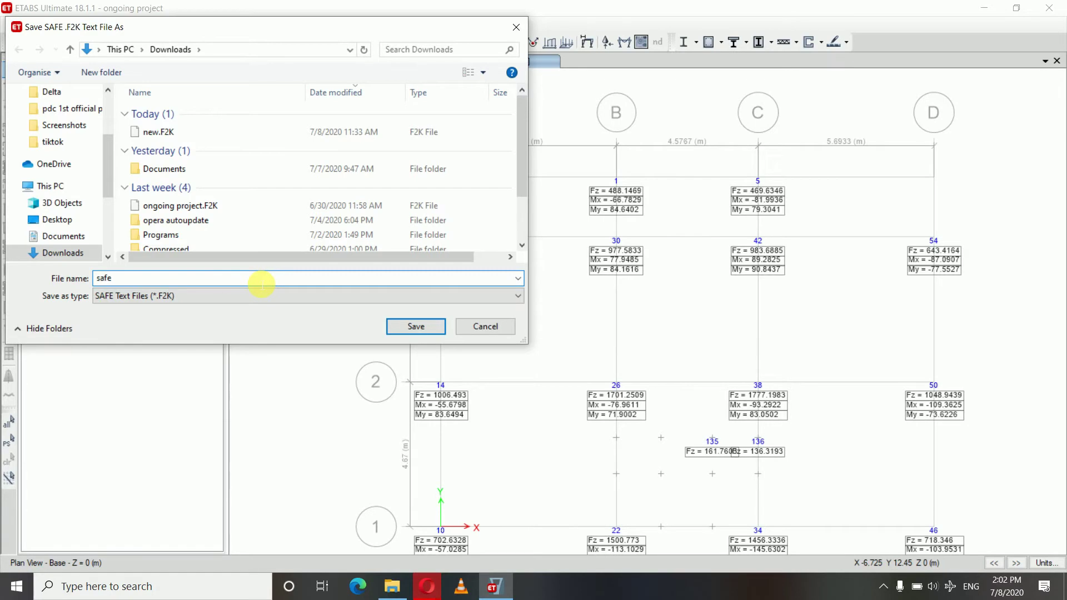
{"action": "left_click", "coordinate": [164, 296]}
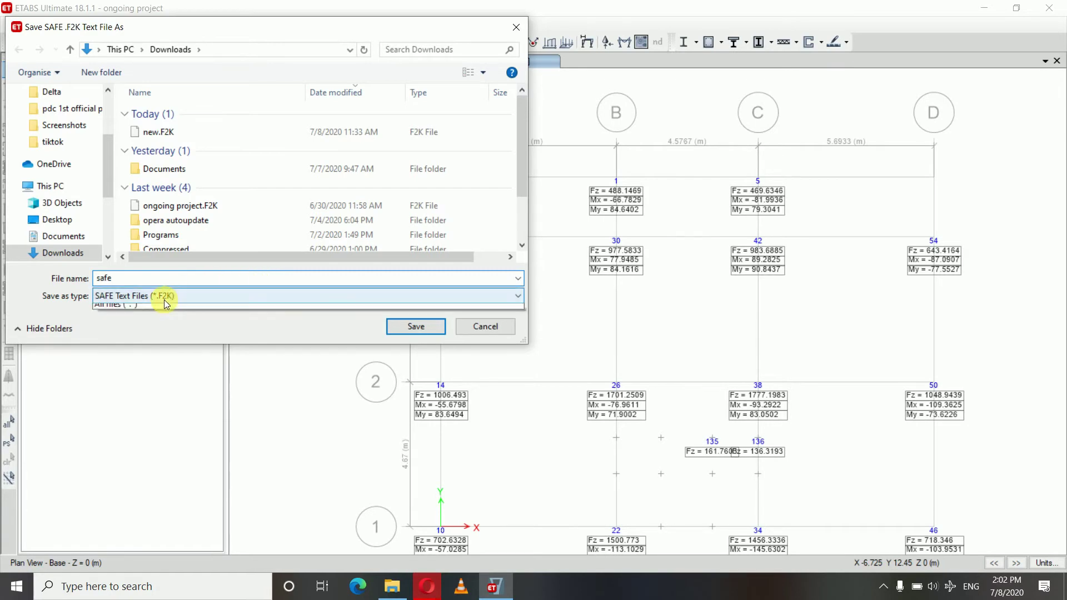
{"action": "left_click", "coordinate": [165, 300]}
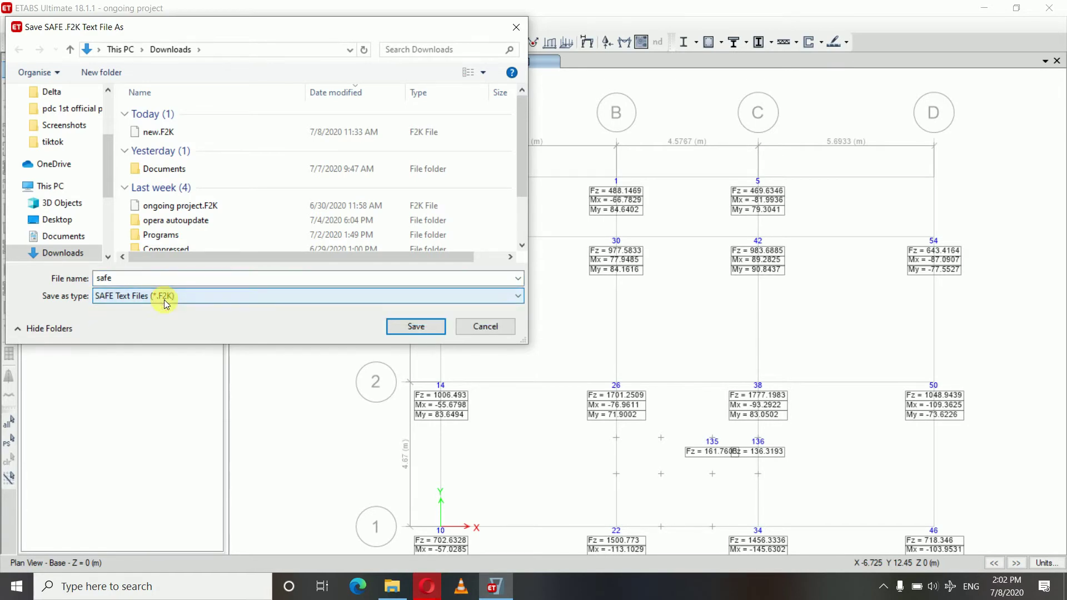
{"action": "left_click", "coordinate": [415, 325]}
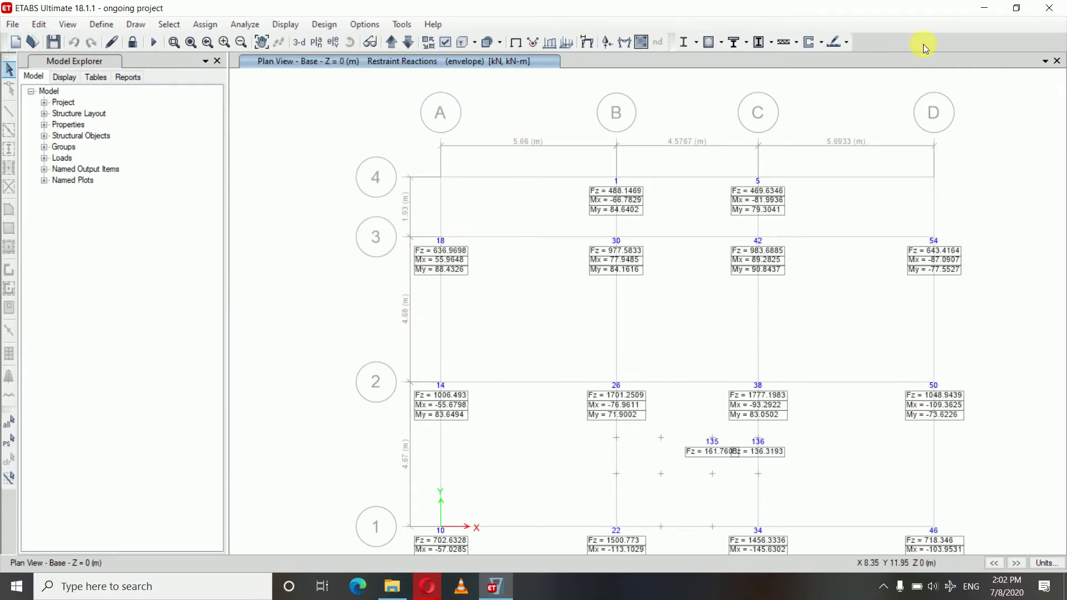
{"action": "left_click", "coordinate": [1049, 9]}
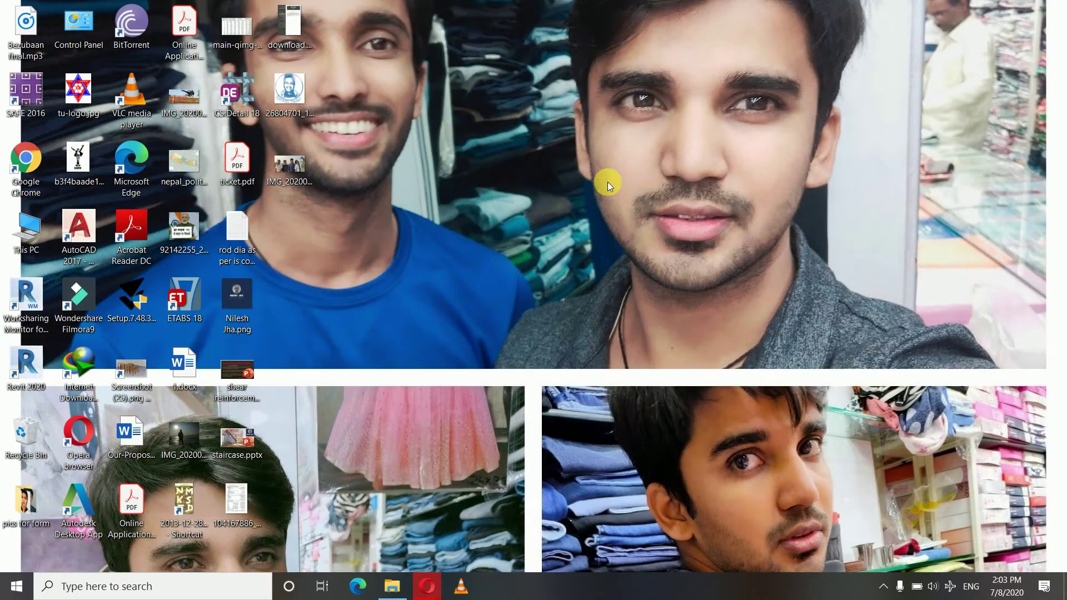
Launch SAFE 2016 and import safe.F2K from Downloads
{"action": "double_click", "coordinate": [36, 101]}
{"action": "left_click", "coordinate": [647, 374]}
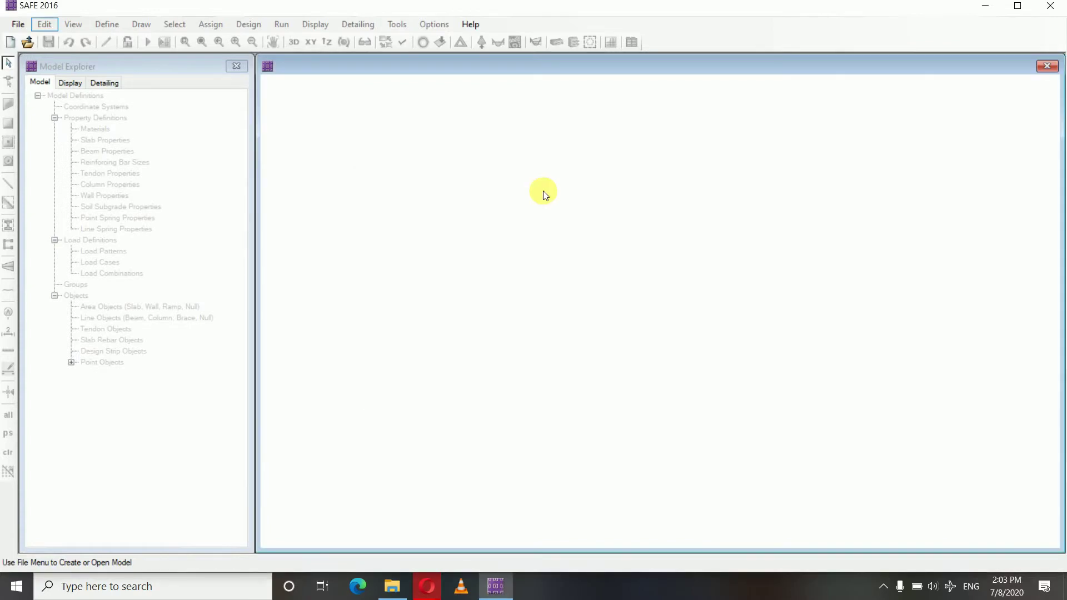
{"action": "left_click", "coordinate": [18, 24]}
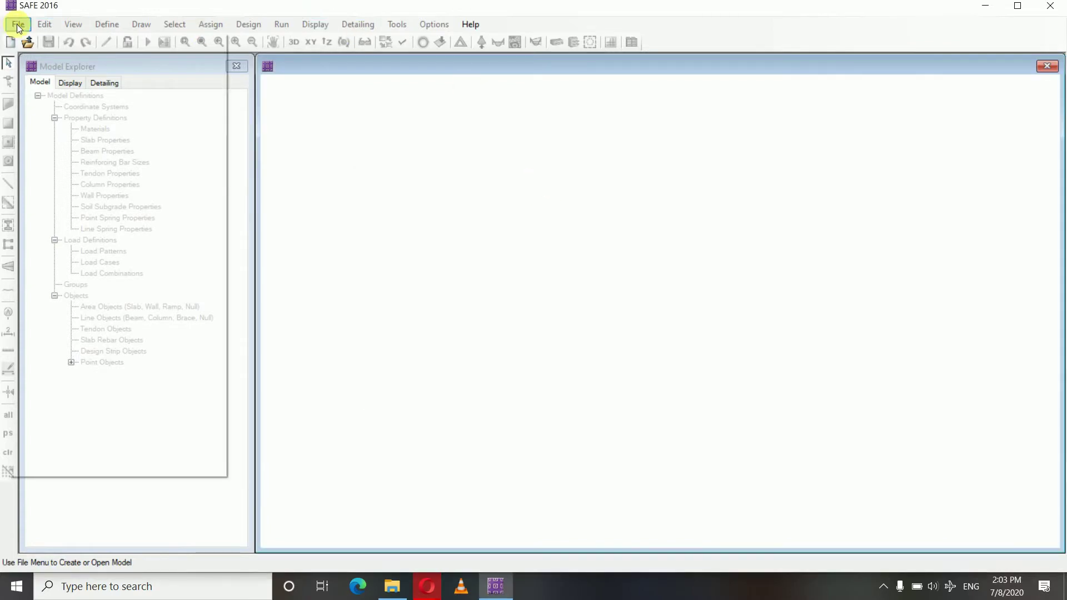
{"action": "mouse_move", "coordinate": [50, 140]}
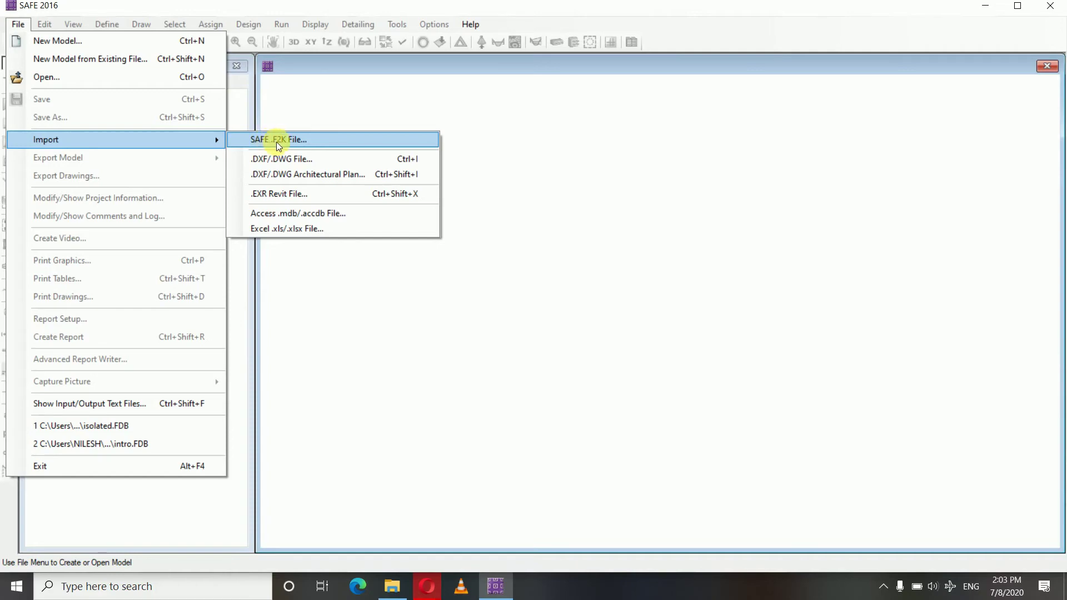
{"action": "left_click", "coordinate": [289, 142]}
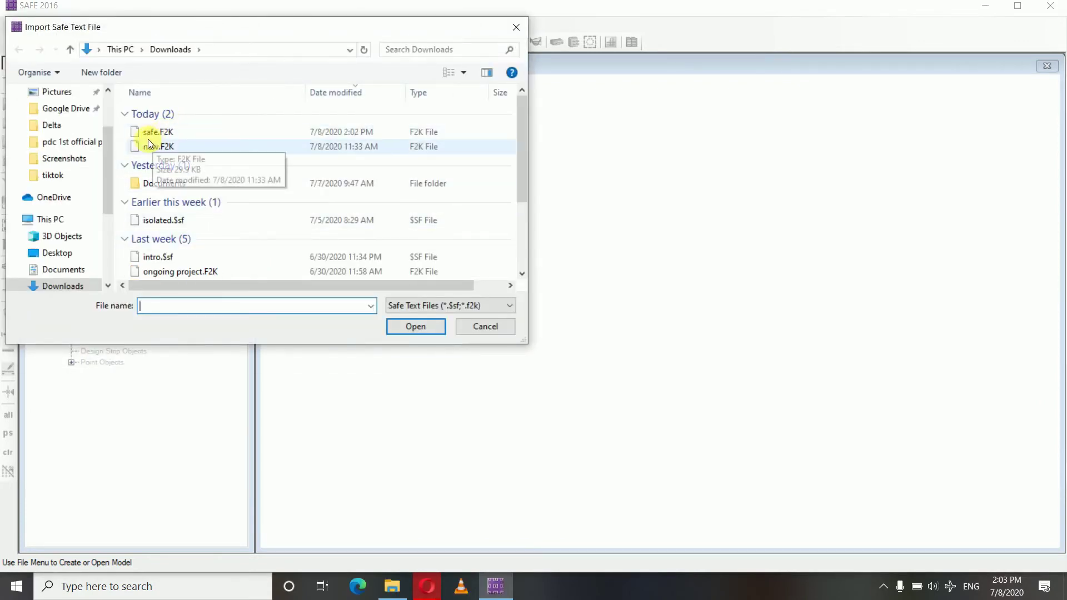
{"action": "double_click", "coordinate": [160, 134]}
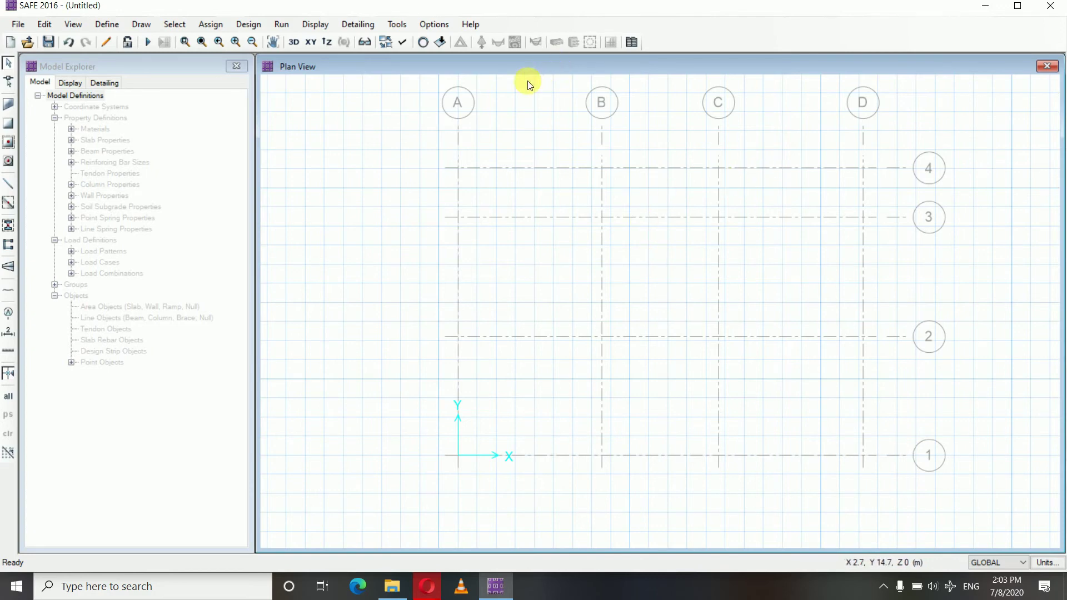
Show the Dead_ABOVE load pattern as point loads on the plan
{"action": "left_click", "coordinate": [321, 24]}
{"action": "left_click", "coordinate": [348, 59]}
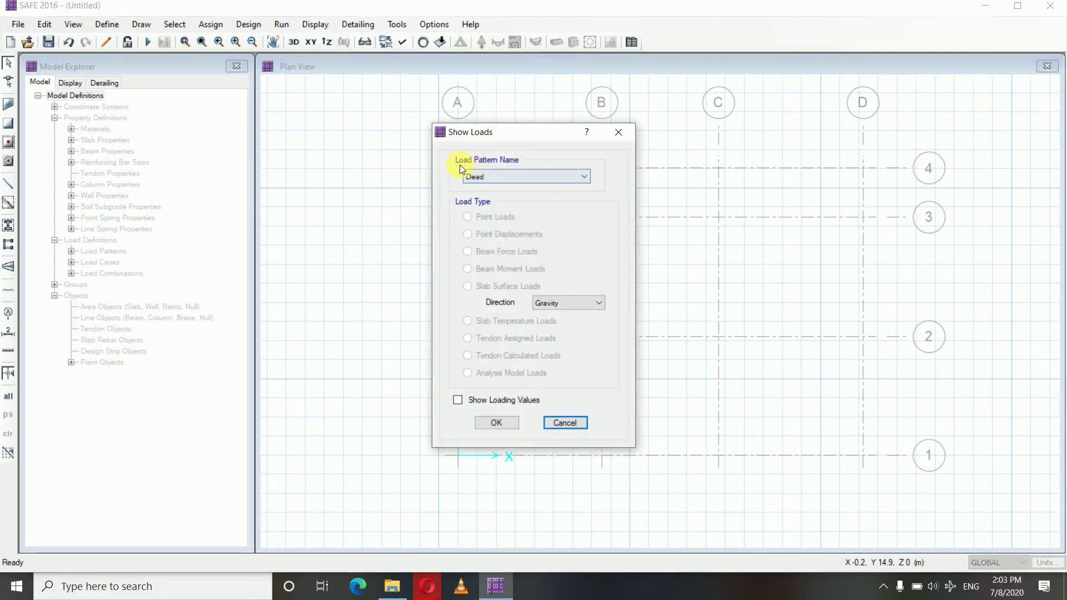
{"action": "left_click", "coordinate": [516, 177]}
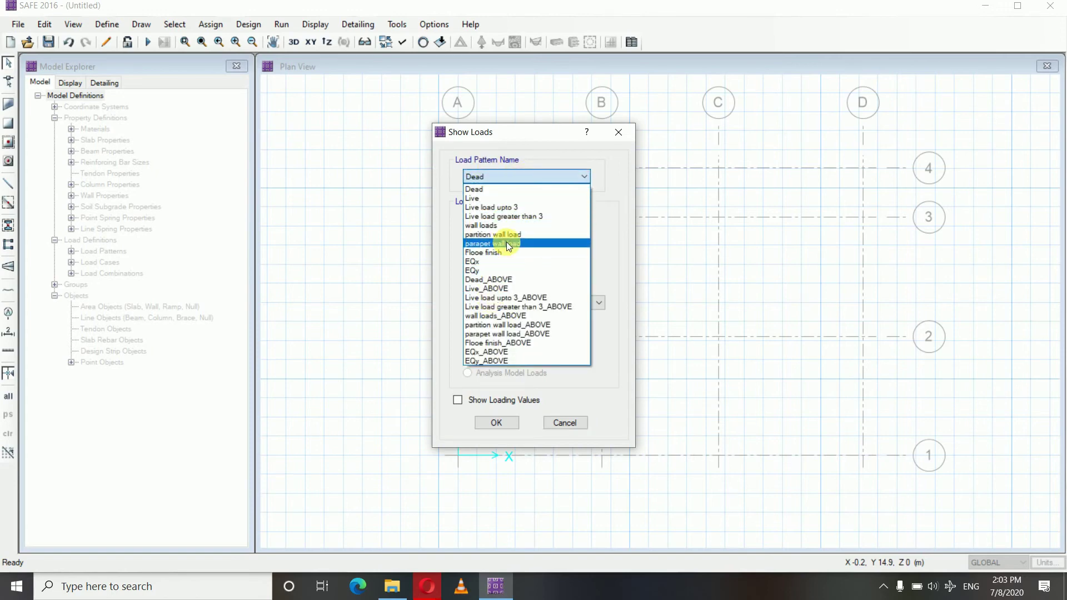
{"action": "left_click", "coordinate": [481, 281]}
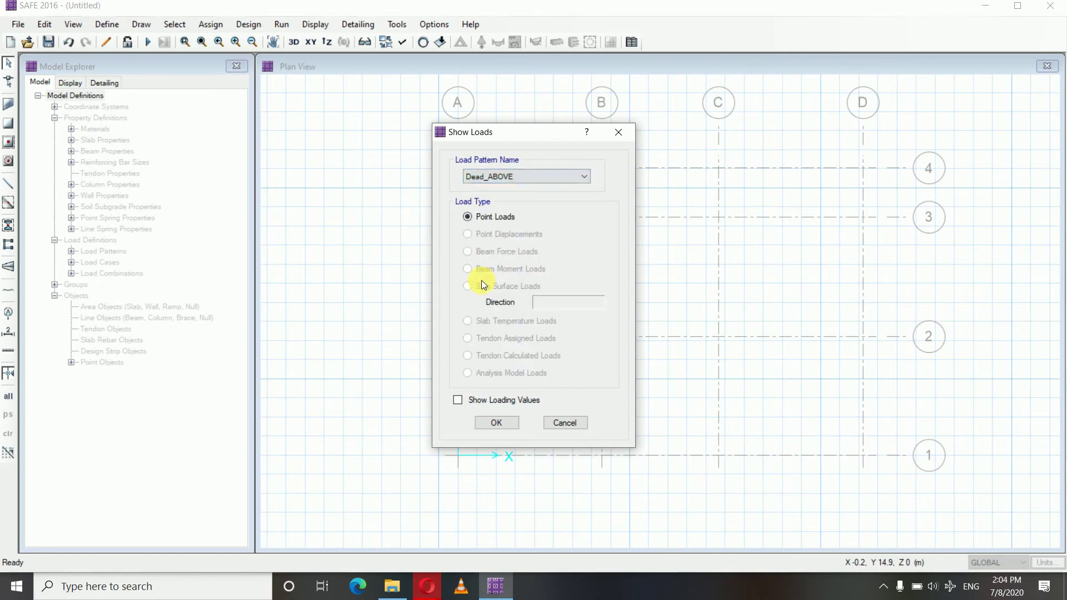
{"action": "left_click", "coordinate": [493, 423]}
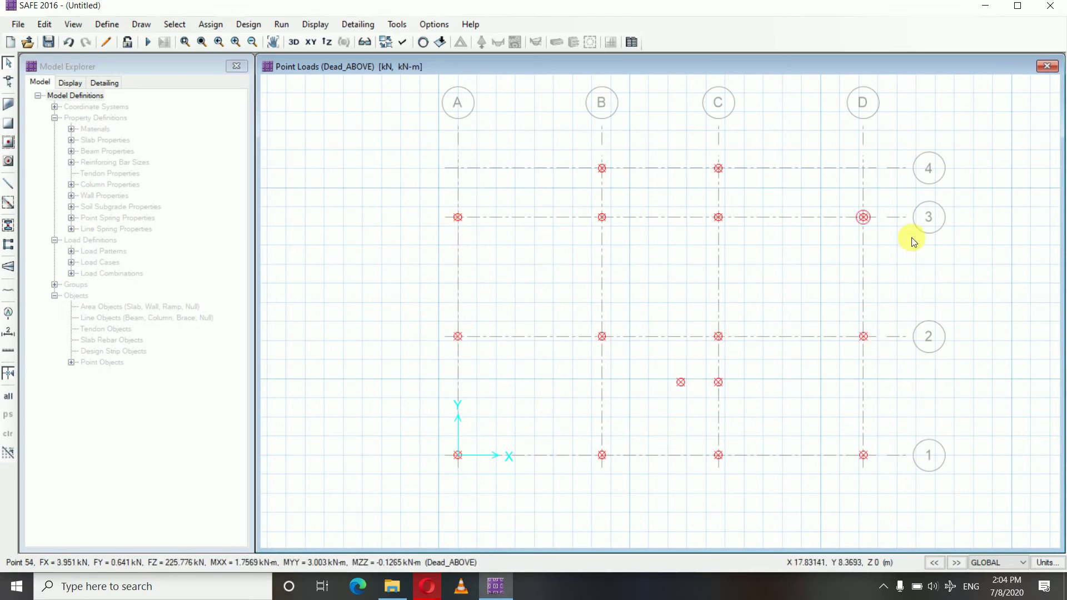
Label the Dead_ABOVE point loads with their values and switch to a 3D view
{"action": "left_click", "coordinate": [315, 23]}
{"action": "left_click", "coordinate": [349, 62]}
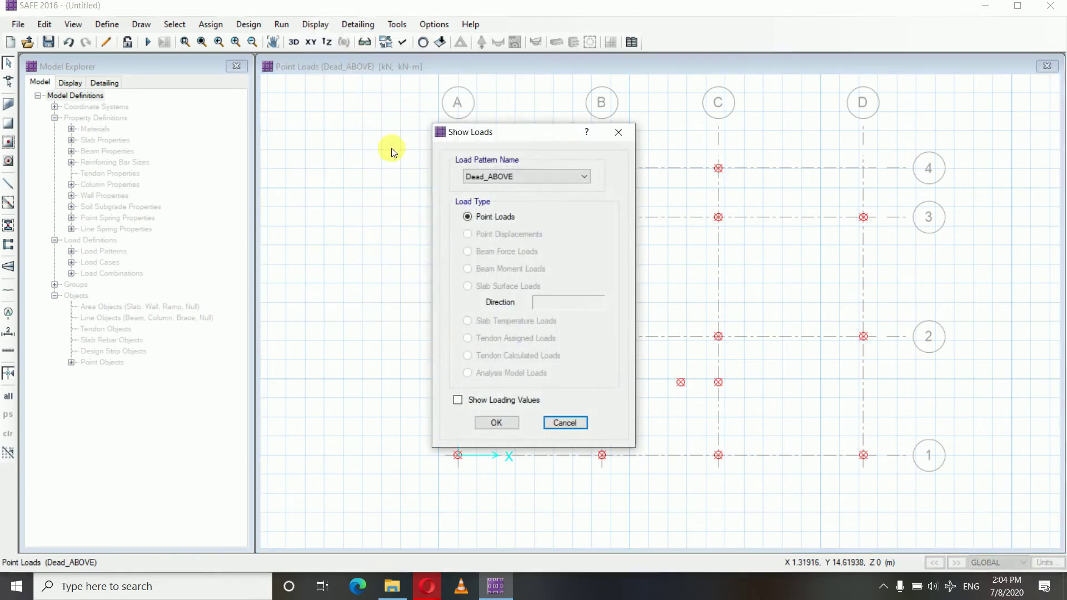
{"action": "left_click", "coordinate": [457, 401]}
{"action": "left_click", "coordinate": [492, 419]}
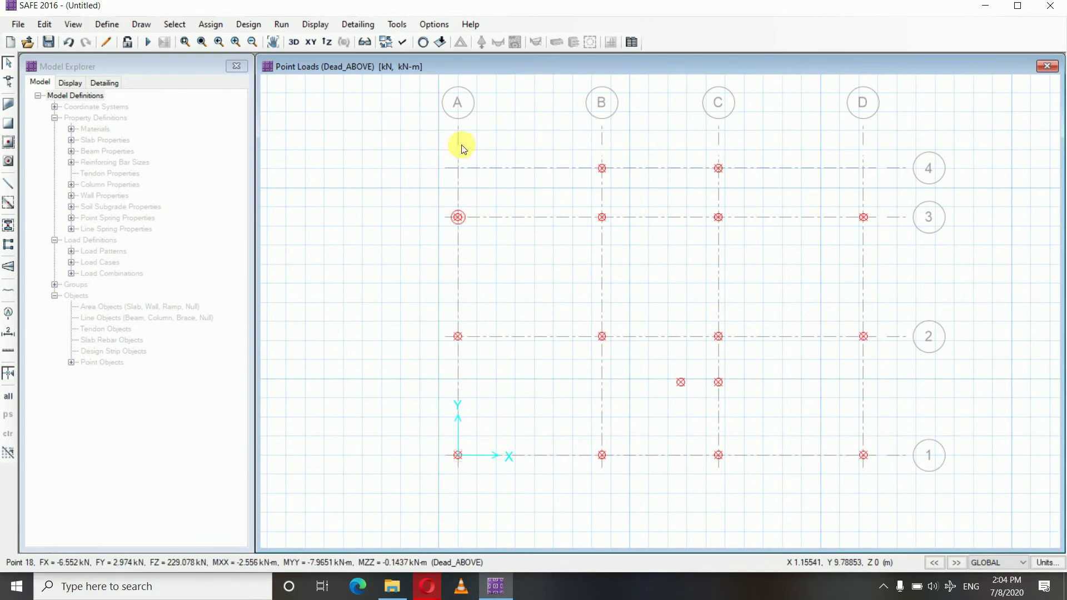
{"action": "left_click", "coordinate": [294, 42]}
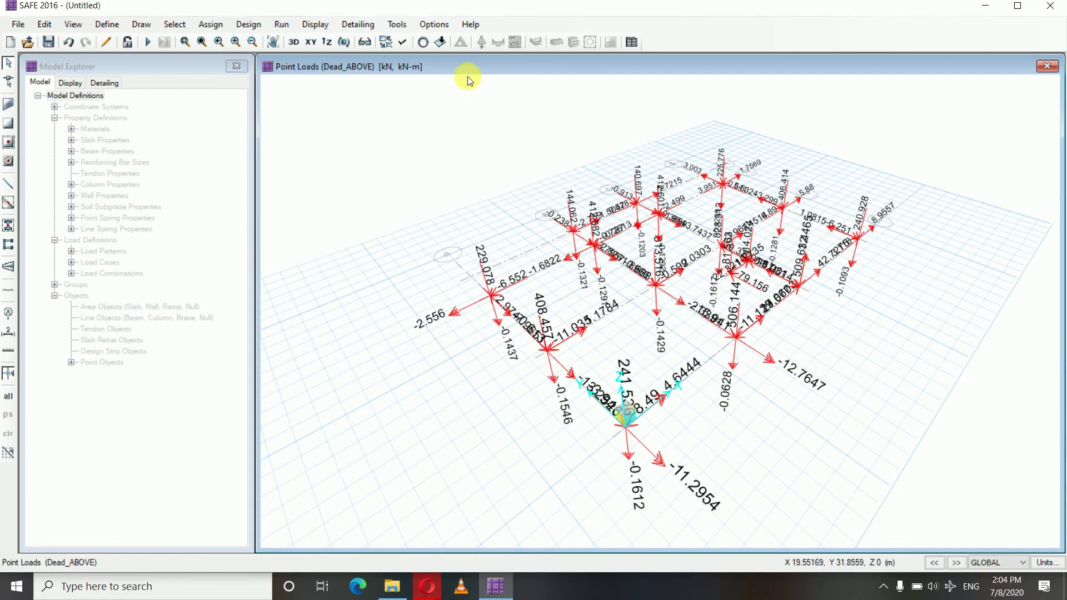
Change the displayed point loads to the Live_ABOVE load pattern
{"action": "left_click", "coordinate": [346, 42]}
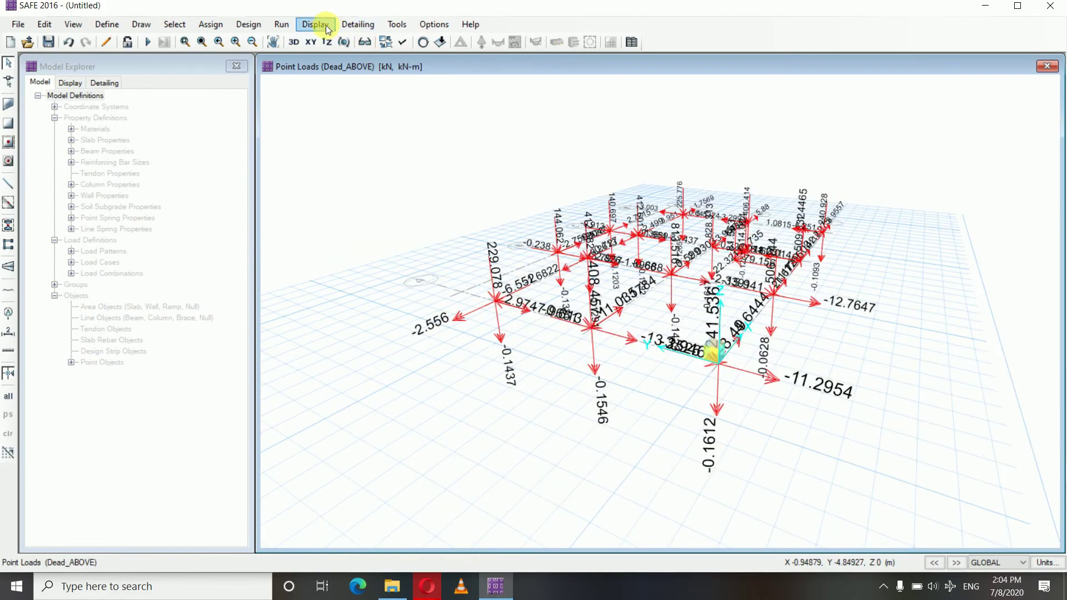
{"action": "left_click", "coordinate": [317, 24]}
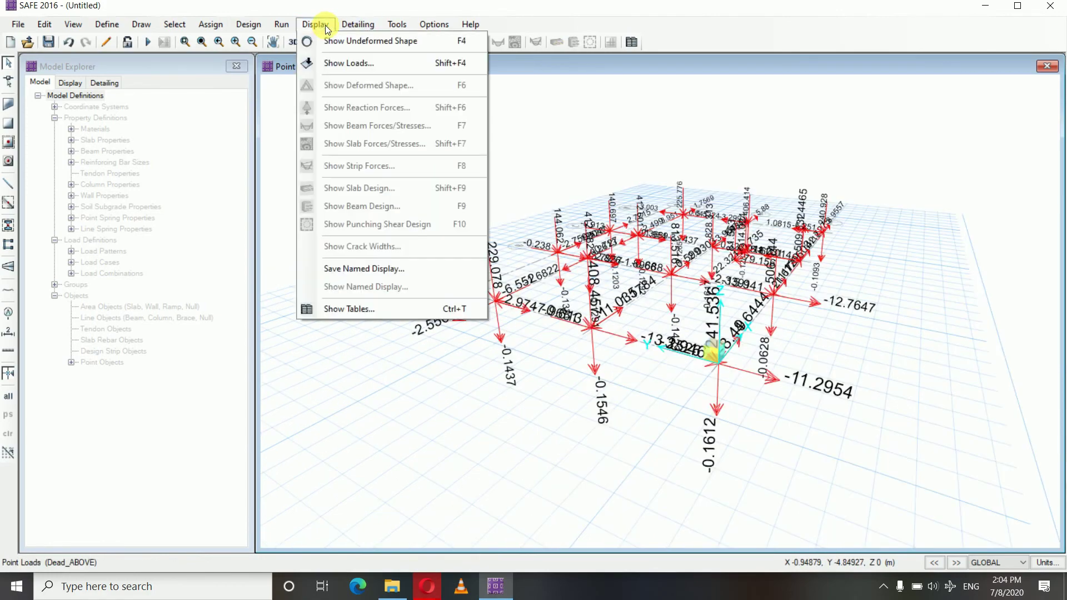
{"action": "left_click", "coordinate": [348, 70]}
{"action": "left_click", "coordinate": [479, 175]}
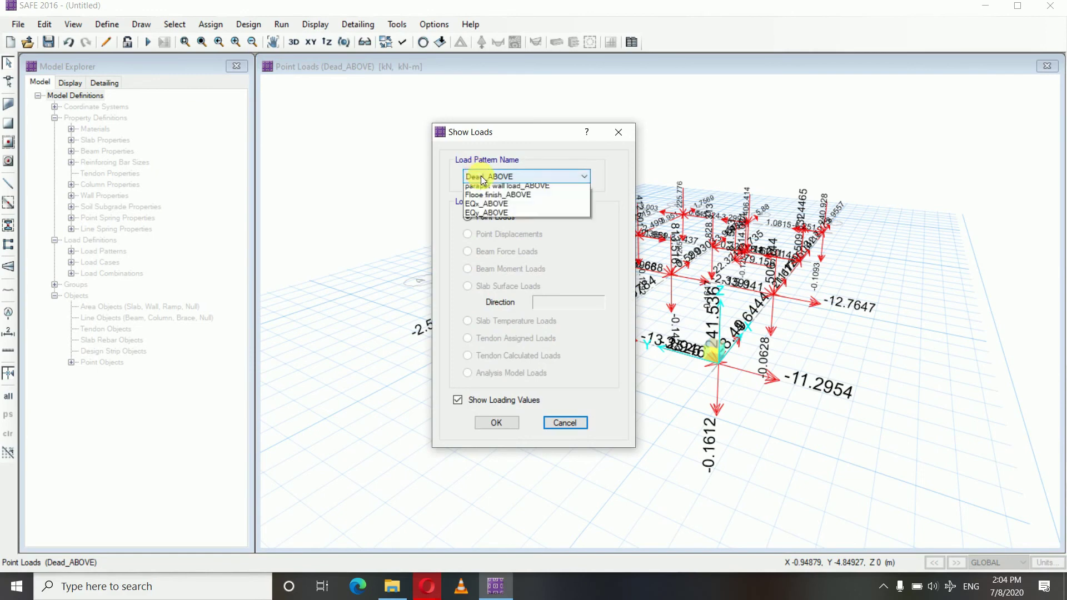
{"action": "left_click", "coordinate": [481, 288]}
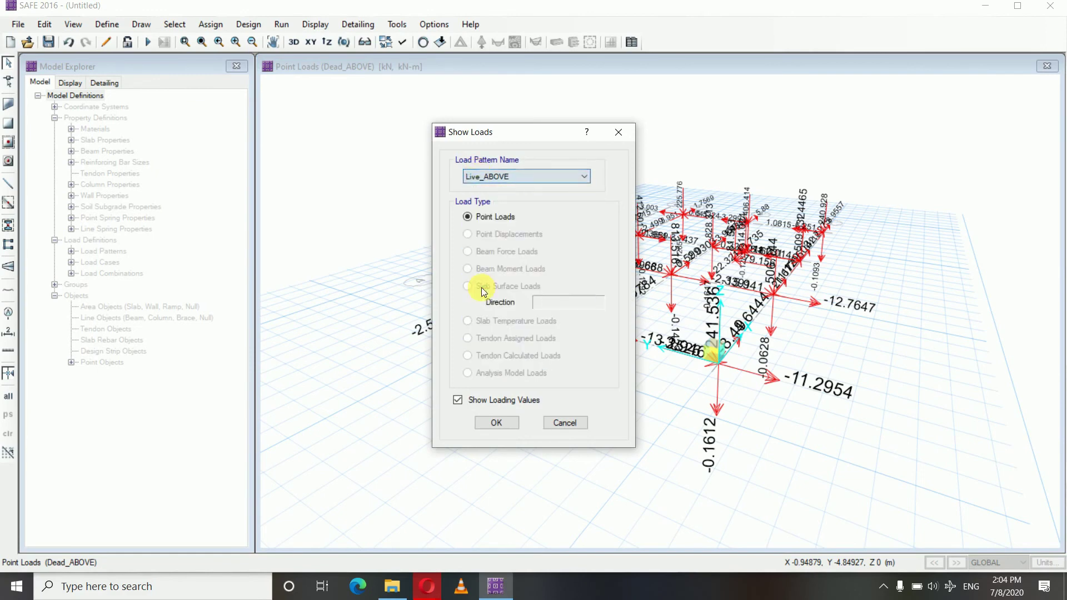
{"action": "left_click", "coordinate": [496, 423]}
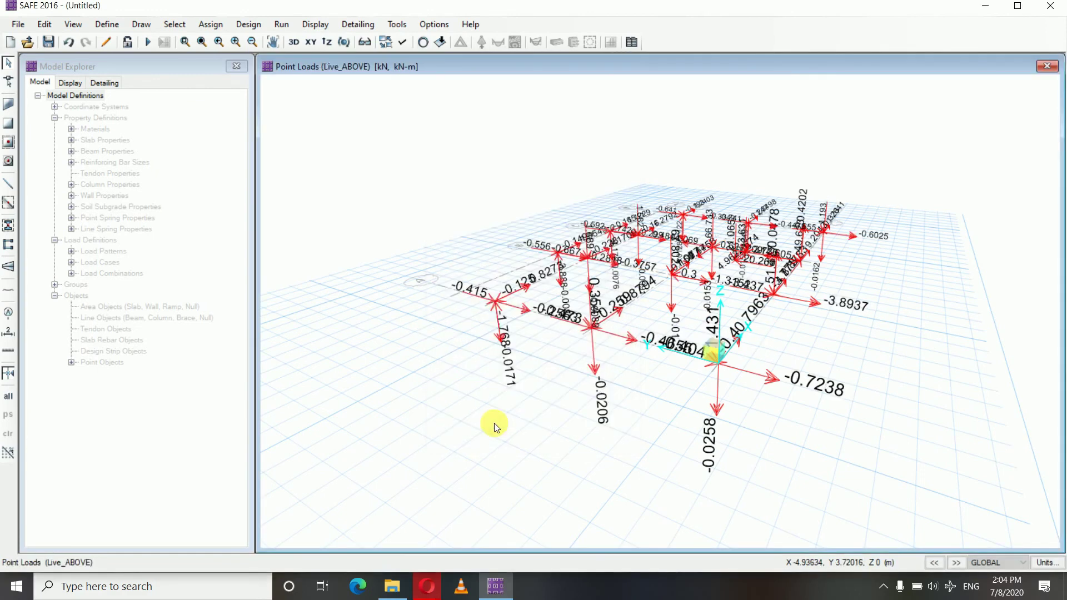